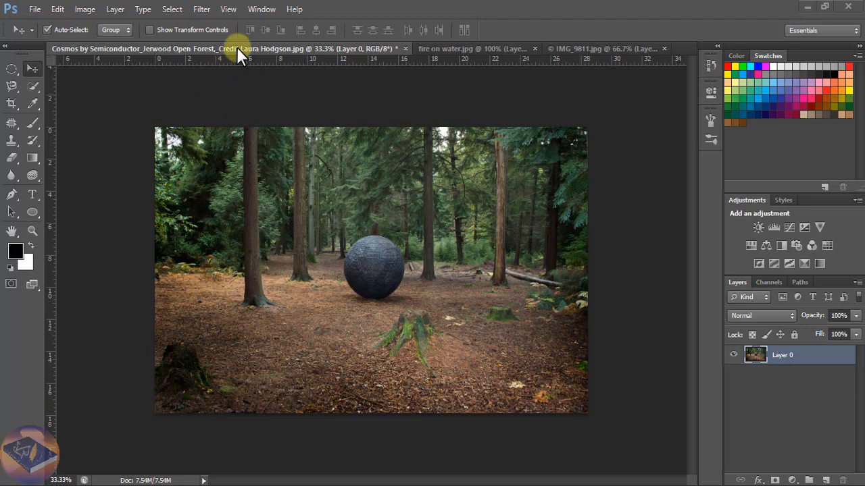
# - Look over the open fire on water and IMG_9811 images, and return to the forest image
pyautogui.click(492, 51)
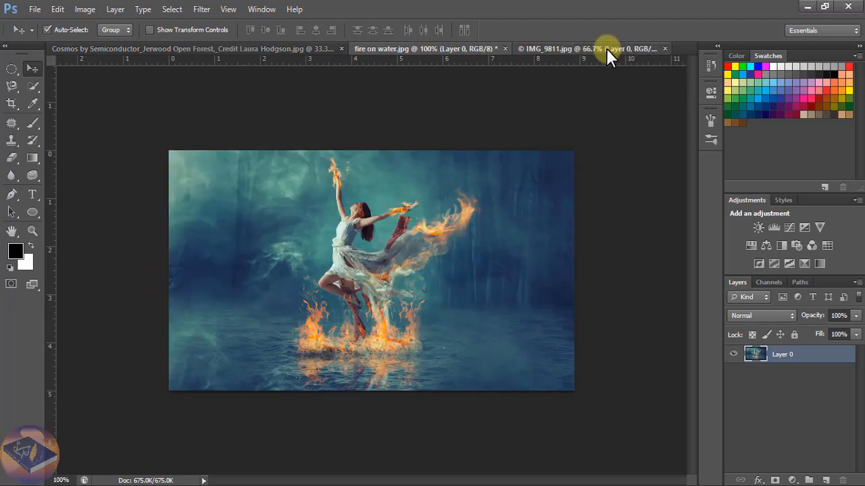
pyautogui.click(606, 48)
pyautogui.click(196, 49)
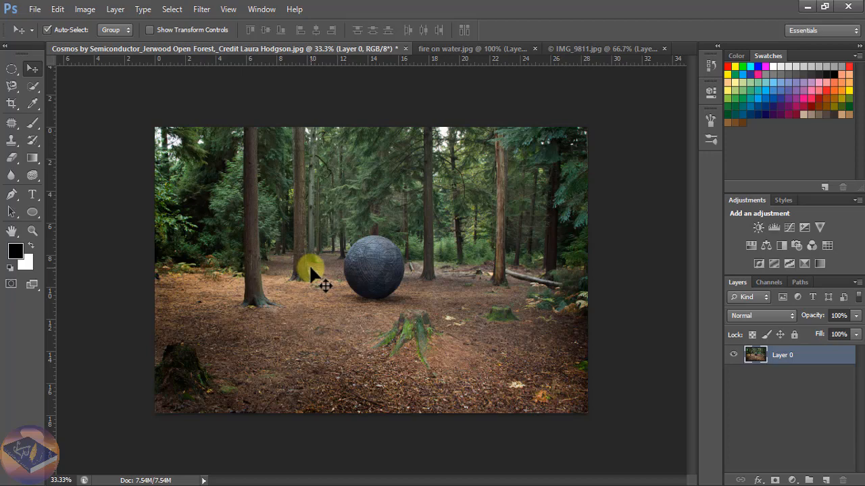
# - Select the dark sphere in the forest with an elliptical marquee feathered 2 px and copy it to a new layer
pyautogui.scroll(2, 309, 264)
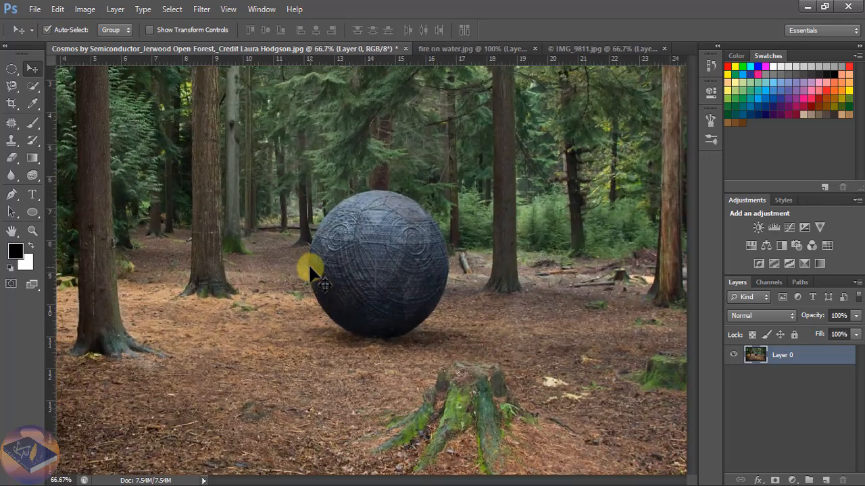
pyautogui.scroll(1, 309, 272)
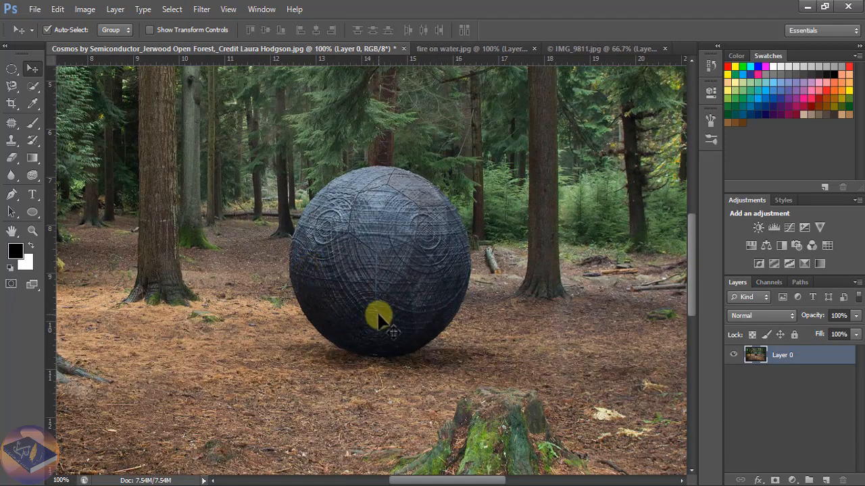
pyautogui.click(11, 69)
pyautogui.click(85, 79)
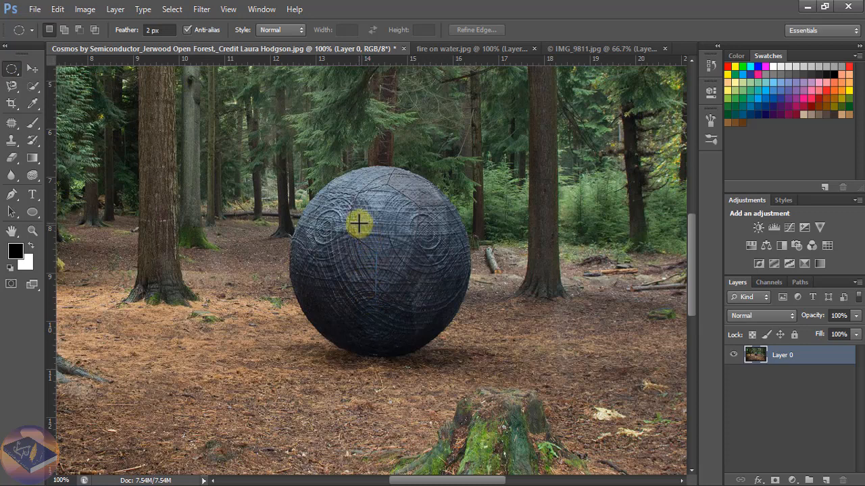
pyautogui.moveTo(358, 222); pyautogui.dragTo(470, 401)
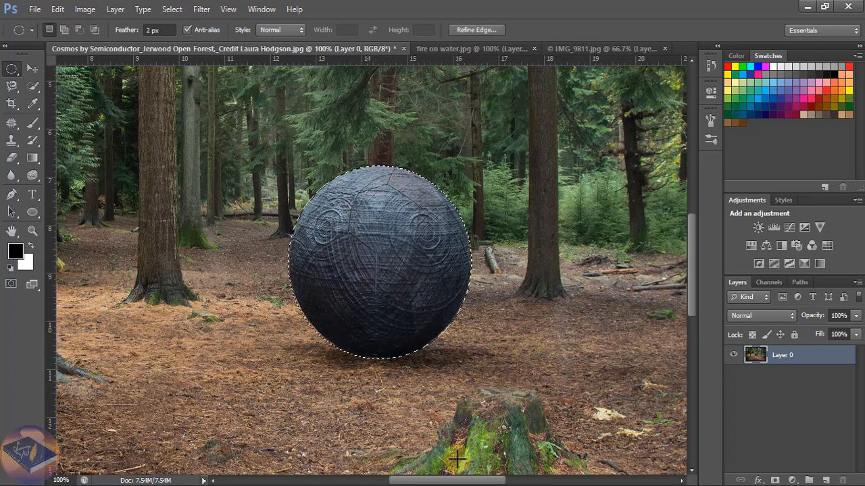
pyautogui.hotkey('ctrl', 'j')
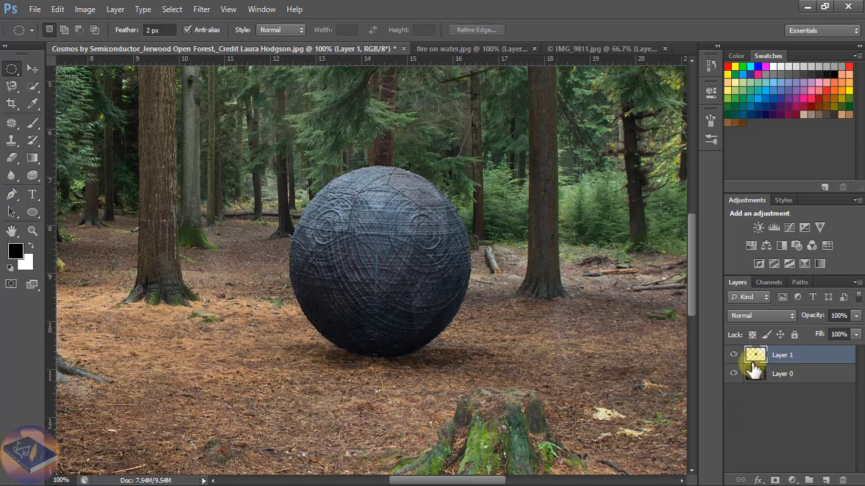
# - Nudge the copied sphere slightly and scale it proportionally to about 152% around its centre
pyautogui.click(31, 70)
pyautogui.moveTo(369, 266)
pyautogui.mouseDown()
pyautogui.moveTo(359, 348)
pyautogui.moveTo(376, 359)
pyautogui.moveTo(511, 321)
pyautogui.moveTo(379, 297)
pyautogui.moveTo(375, 264)
pyautogui.mouseUp()
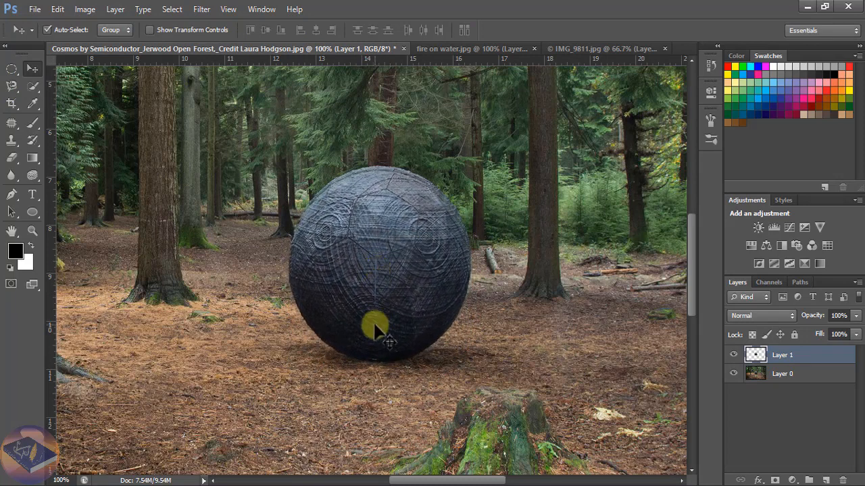
pyautogui.hotkey('ctrl', 't')
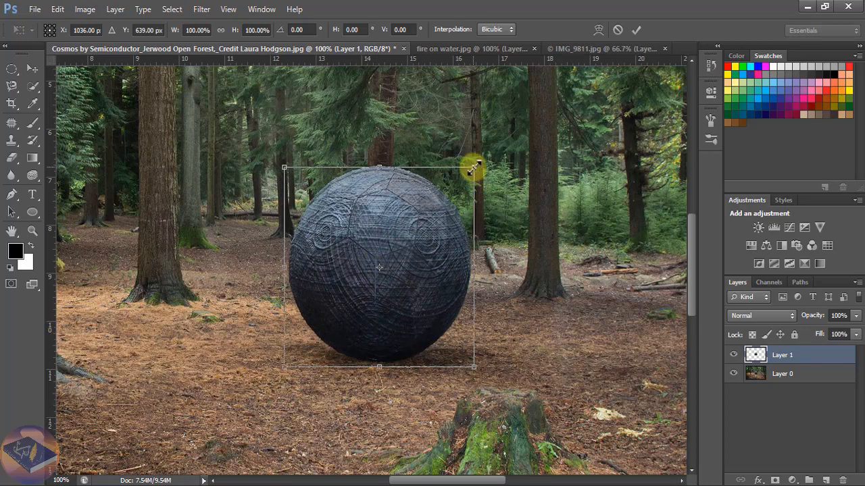
pyautogui.moveTo(476, 165); pyautogui.dragTo(525, 120)
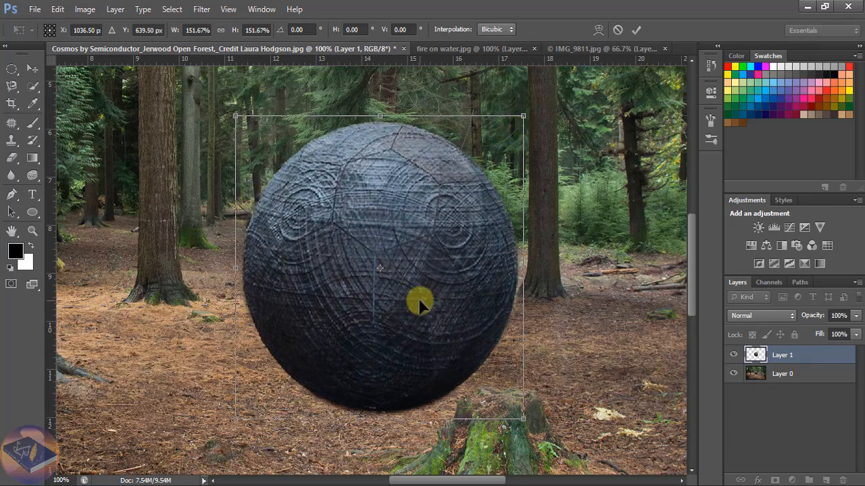
pyautogui.press('Return')
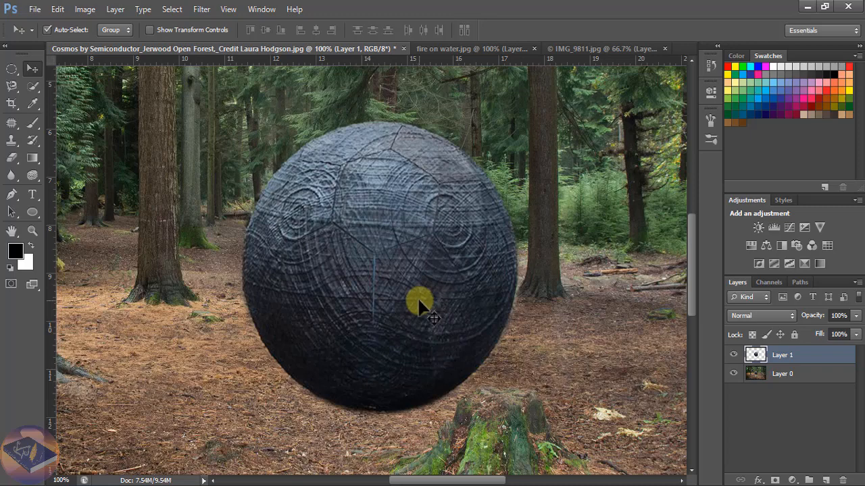
# - Move the sphere copy down to the foreground and enlarge it until it covers the original sphere and the mossy stump
pyautogui.hotkey('ctrl', '-')
pyautogui.hotkey('ctrl', '-')
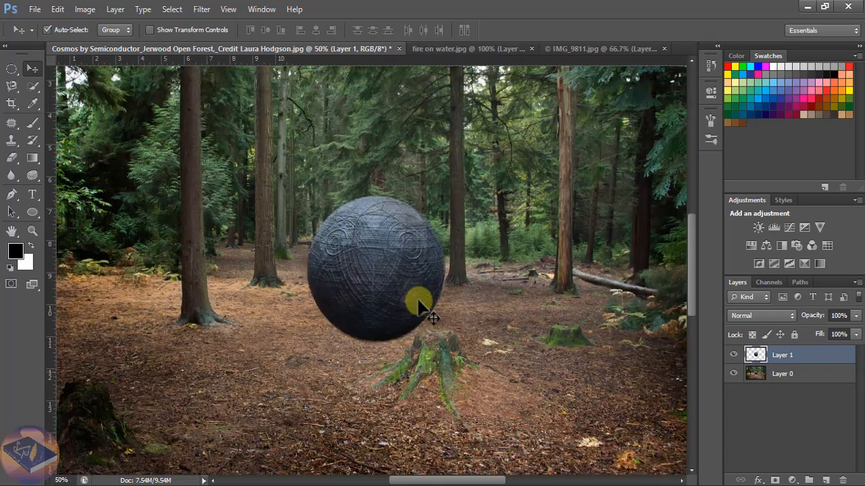
pyautogui.hotkey('ctrl', '-')
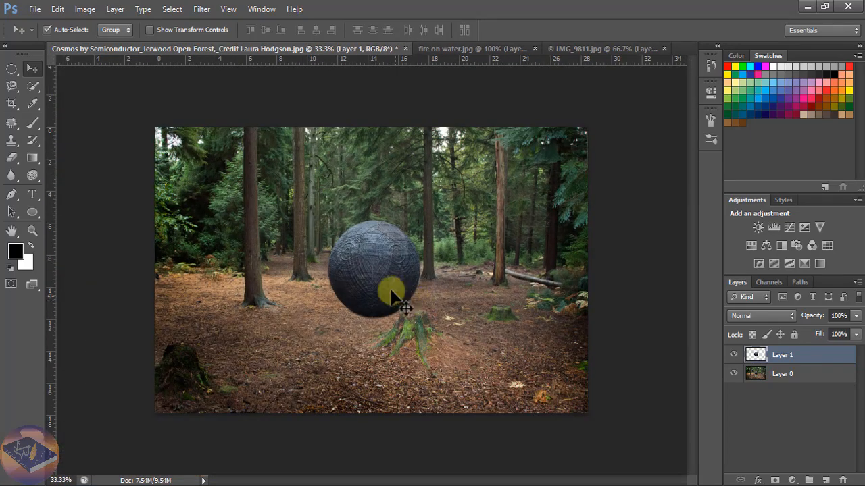
pyautogui.moveTo(390, 287); pyautogui.dragTo(392, 323)
pyautogui.hotkey('ctrl', 't')
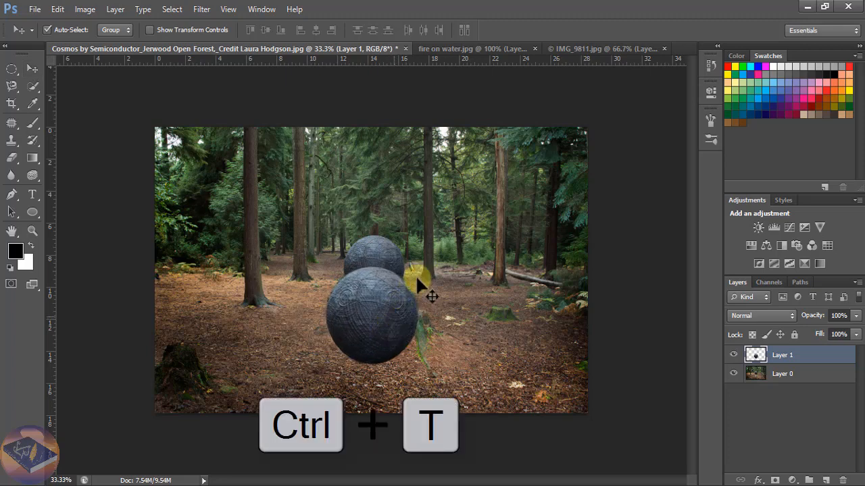
pyautogui.moveTo(420, 266); pyautogui.dragTo(452, 228)
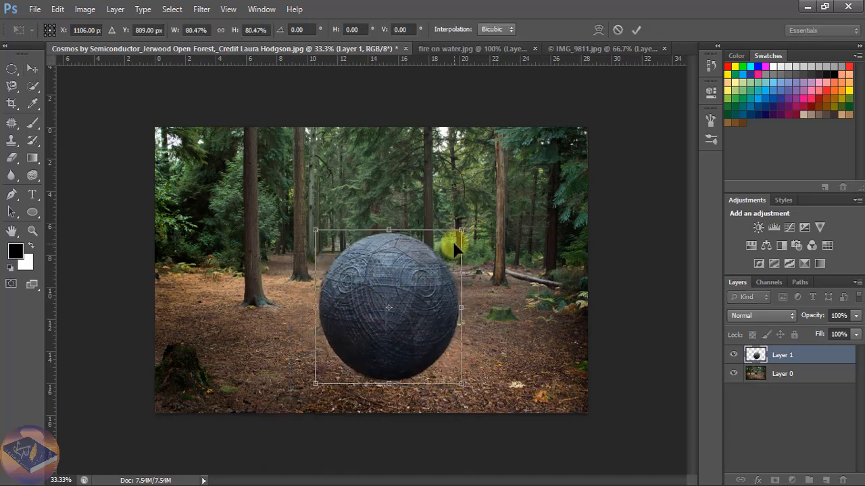
pyautogui.press('Return')
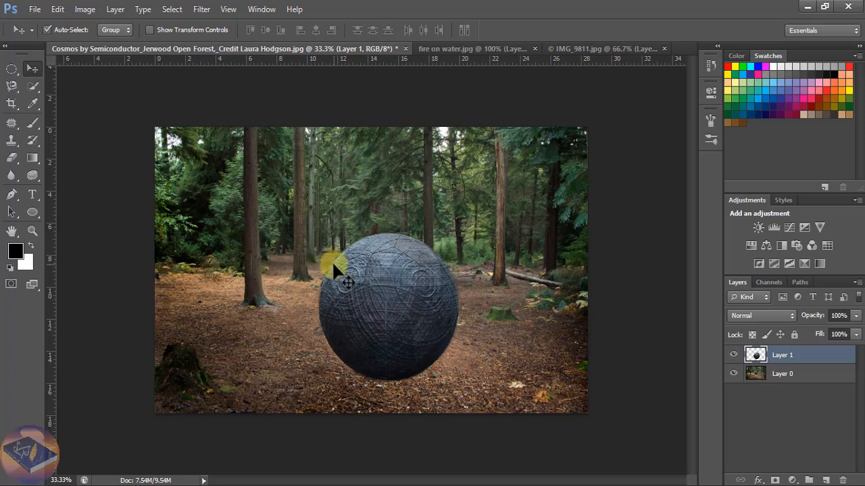
# - Set the foreground colour to mid grey #808080
pyautogui.click(16, 253)
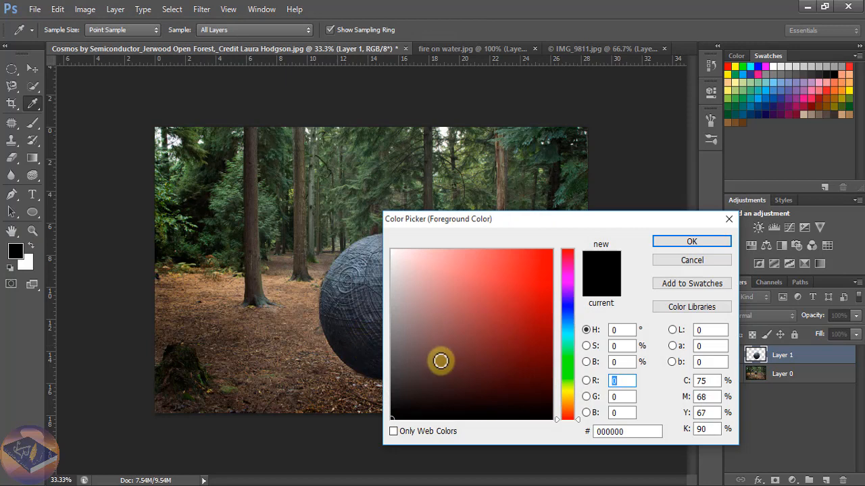
pyautogui.click(610, 431)
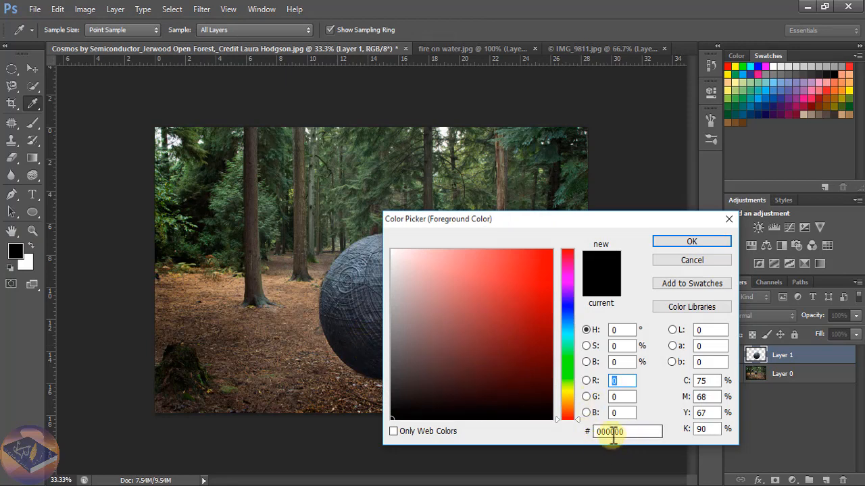
pyautogui.write('808080')
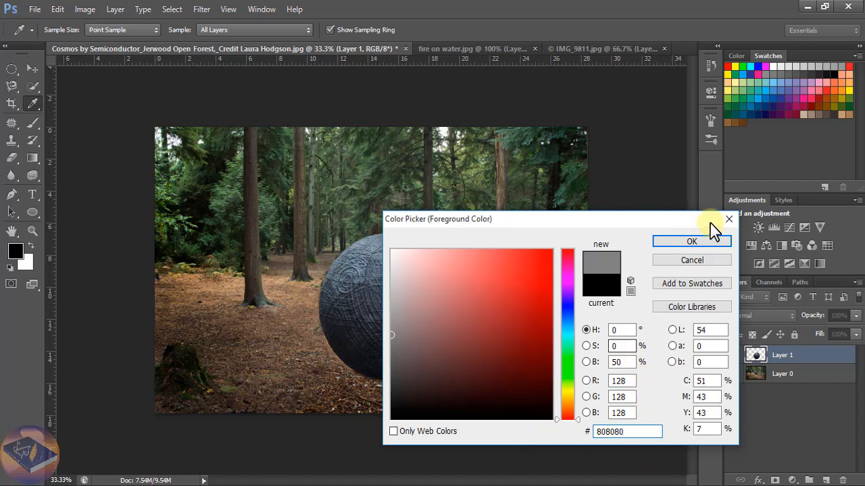
pyautogui.click(692, 242)
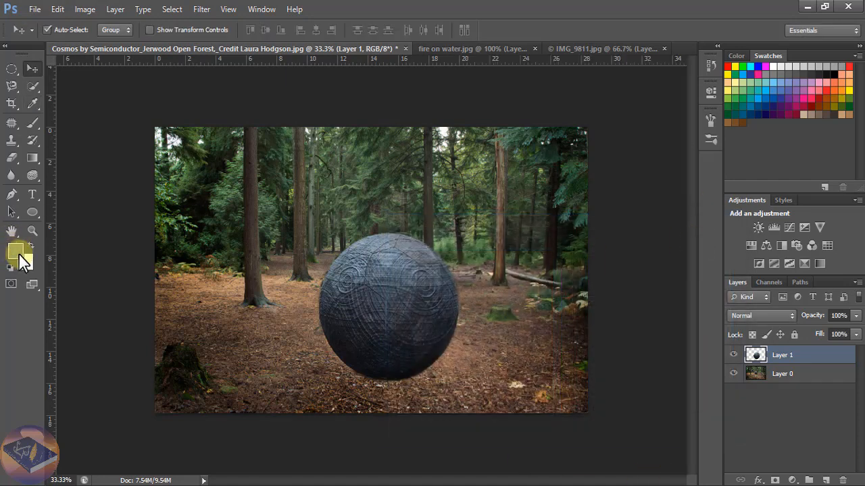
# - Add a new layer above the sphere and draw a filled grey ellipse on it, slightly smaller than and centred on the sphere
pyautogui.click(823, 481)
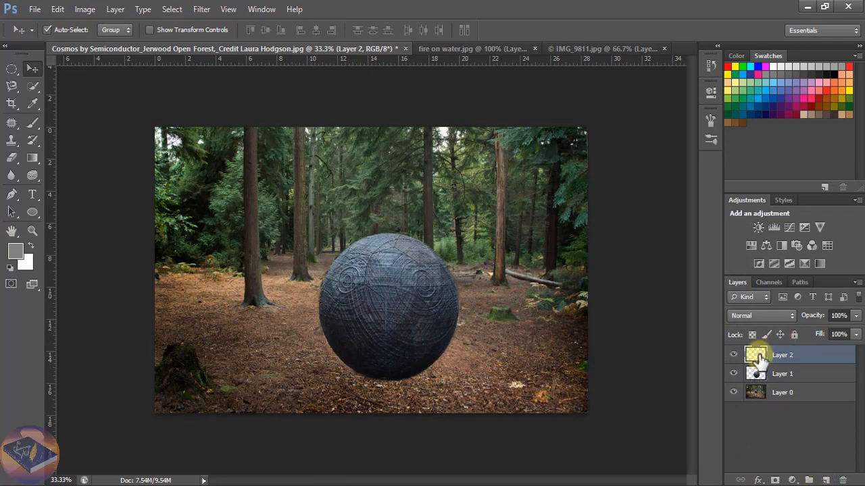
pyautogui.click(31, 211)
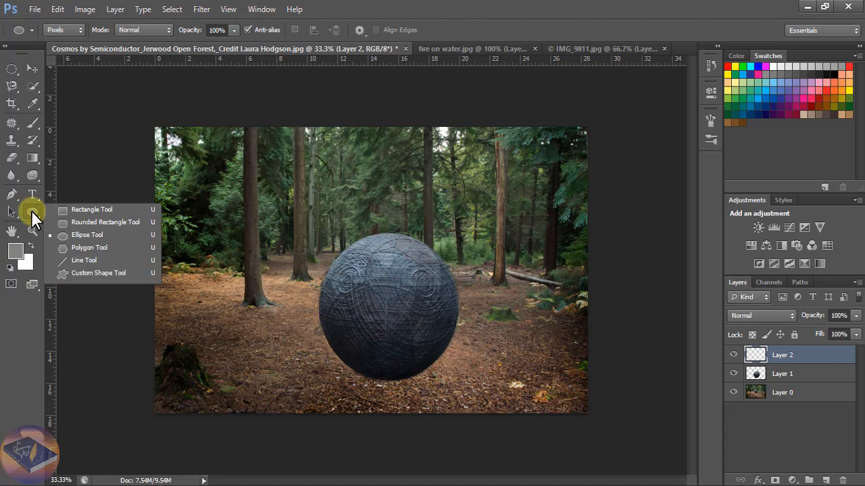
pyautogui.click(84, 235)
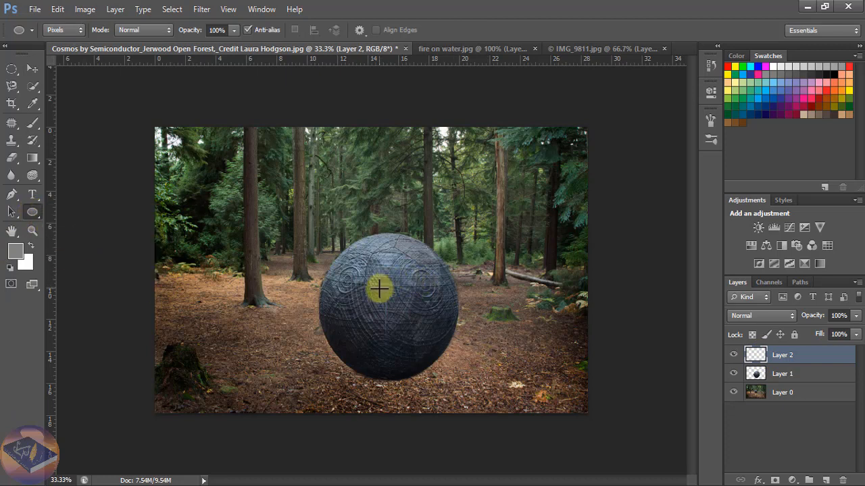
pyautogui.moveTo(371, 288); pyautogui.dragTo(459, 372)
pyautogui.press('space')
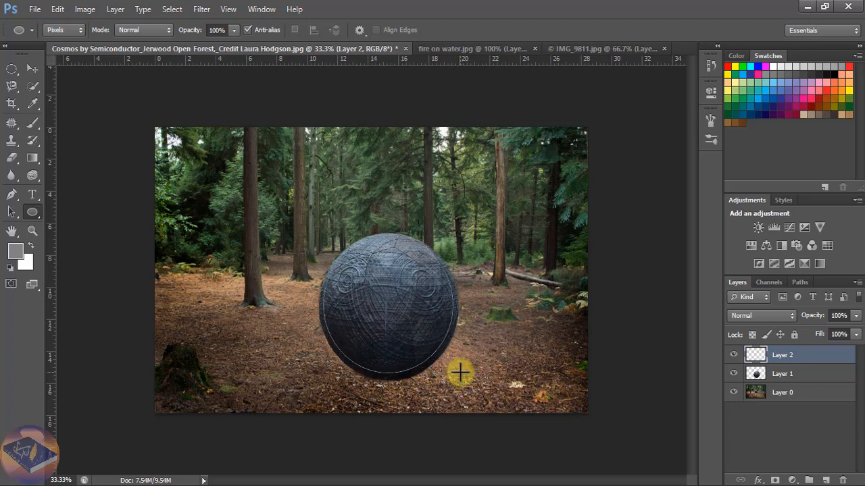
pyautogui.press('v')
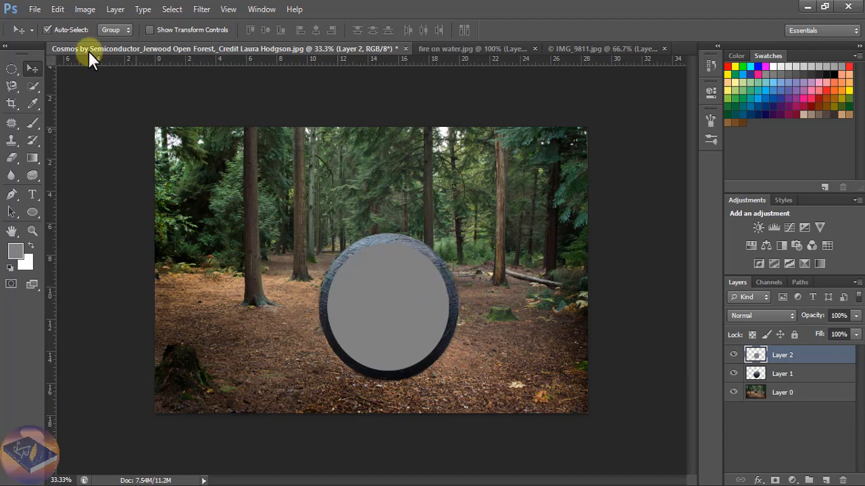
# - Add an outside Stroke layer style to the grey ellipse with a size of 12 px and 75% opacity
pyautogui.click(115, 9)
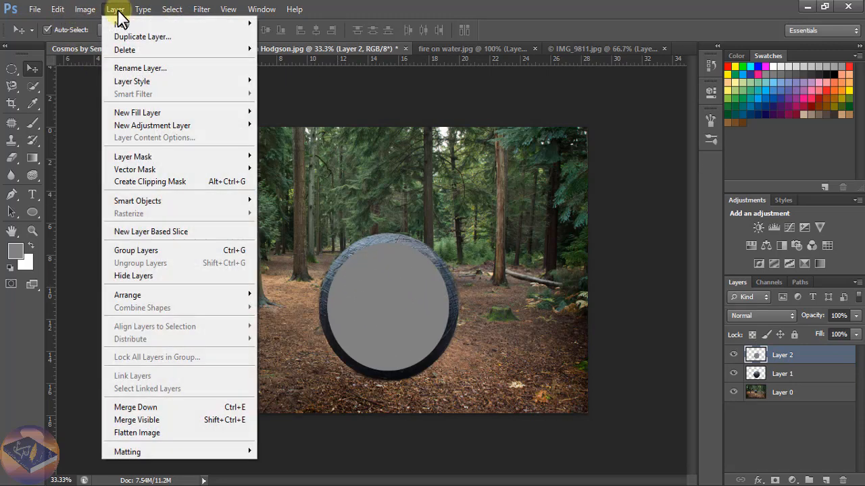
pyautogui.moveTo(129, 80)
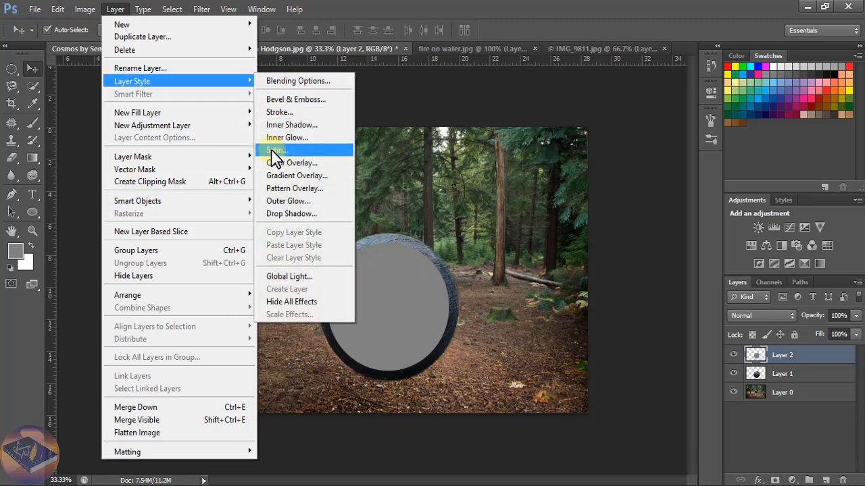
pyautogui.click(279, 113)
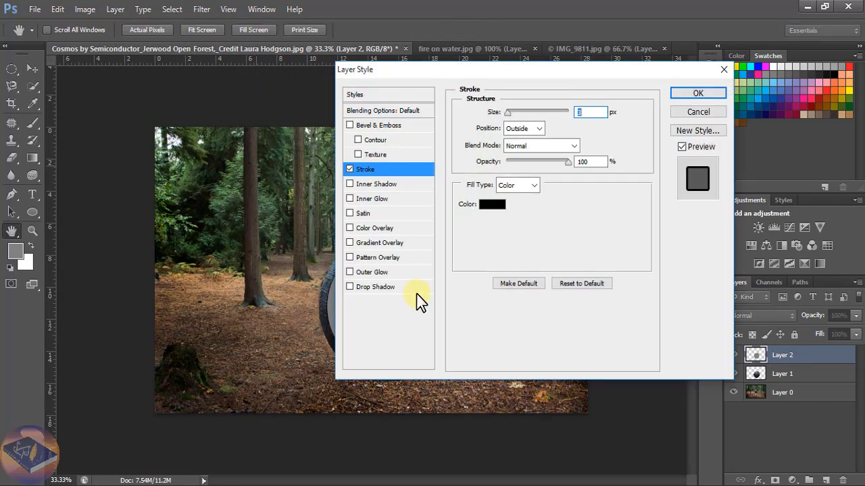
pyautogui.moveTo(465, 71)
pyautogui.mouseDown()
pyautogui.moveTo(395, 87)
pyautogui.moveTo(611, 91)
pyautogui.mouseUp()
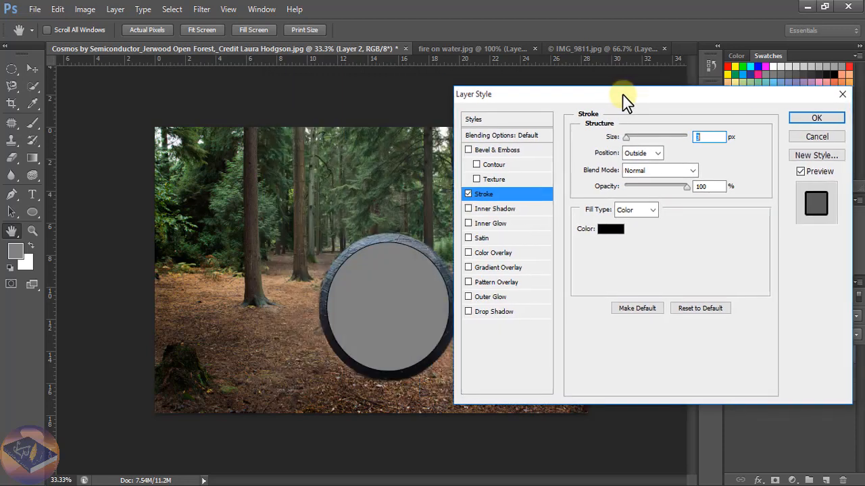
pyautogui.moveTo(611, 135); pyautogui.dragTo(613, 138)
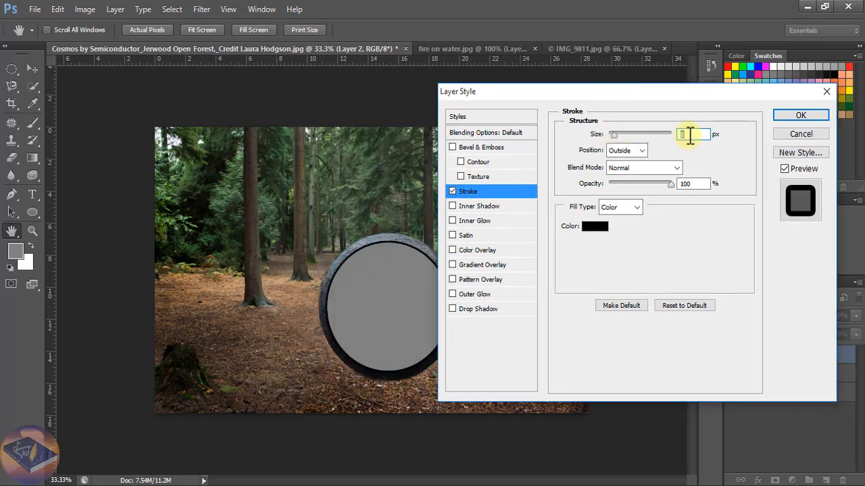
pyautogui.doubleClick(683, 135)
pyautogui.write('12')
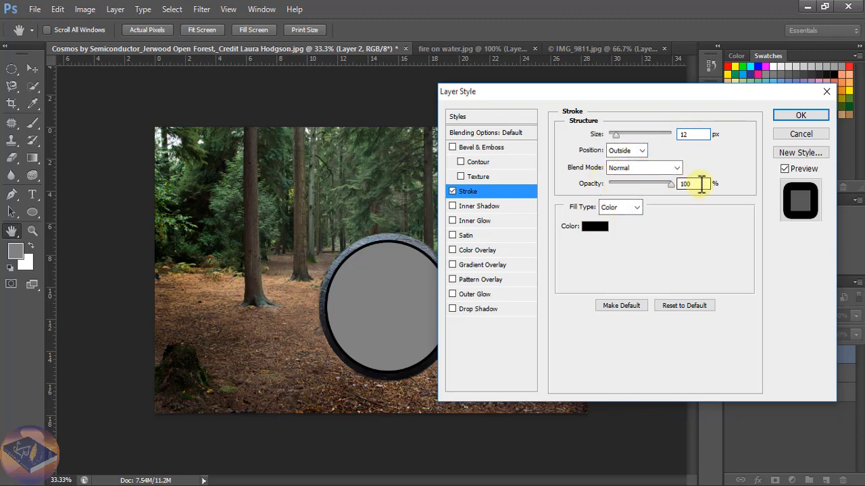
pyautogui.moveTo(702, 184); pyautogui.dragTo(655, 183)
pyautogui.write('75')
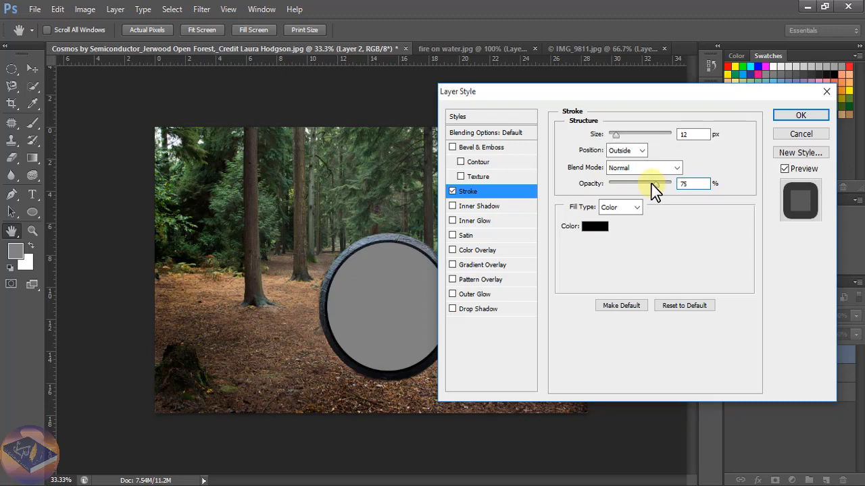
# - Set the ellipse's stroke colour to the blue-grey #95a2b2 sampled from the sphere's upper rim and apply the style
pyautogui.click(591, 230)
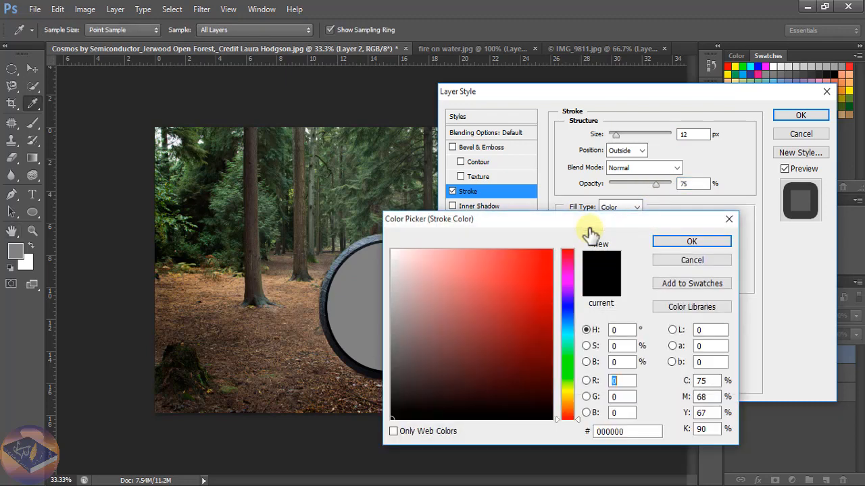
pyautogui.click(333, 268)
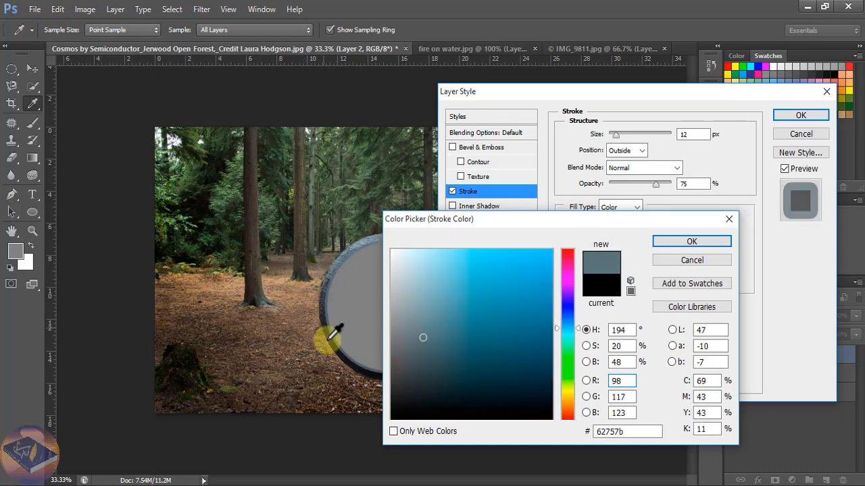
pyautogui.click(369, 236)
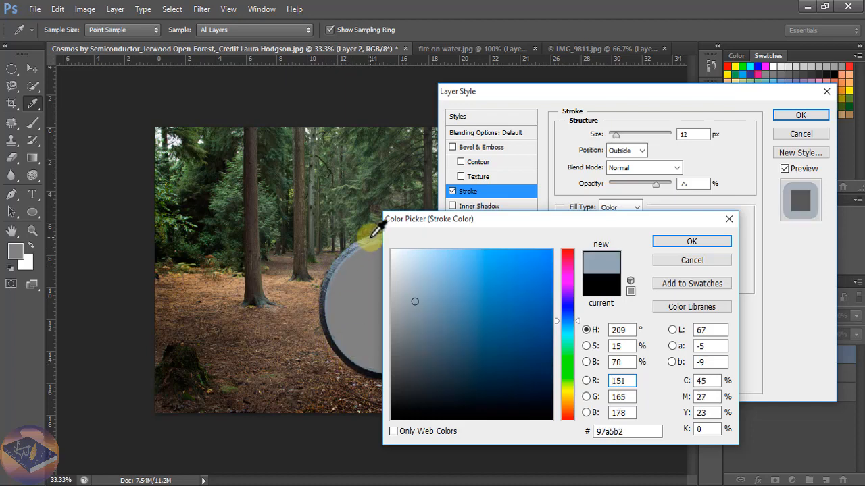
pyautogui.click(371, 234)
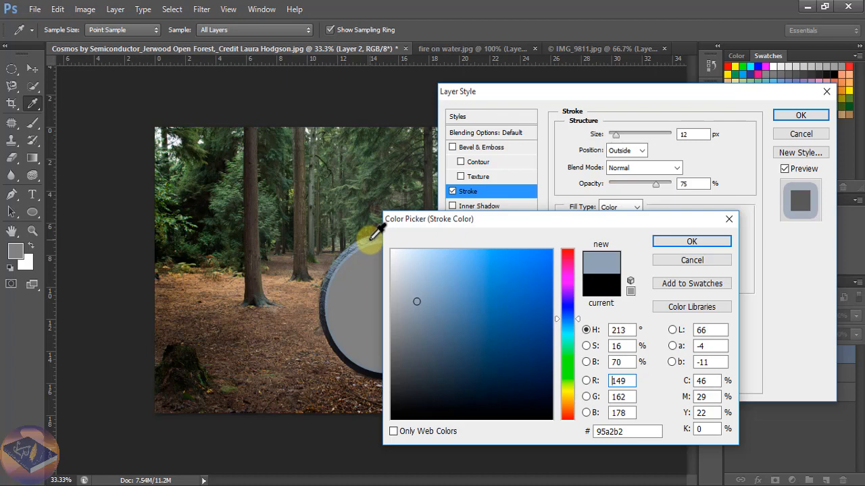
pyautogui.click(672, 243)
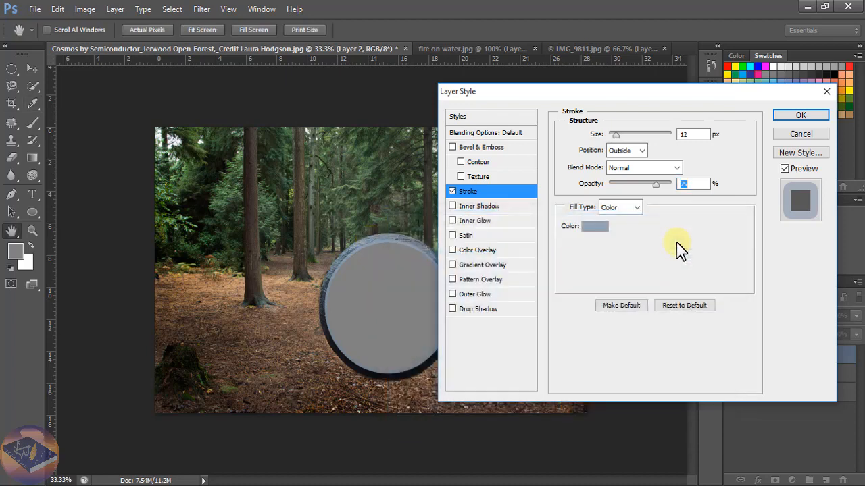
pyautogui.click(799, 116)
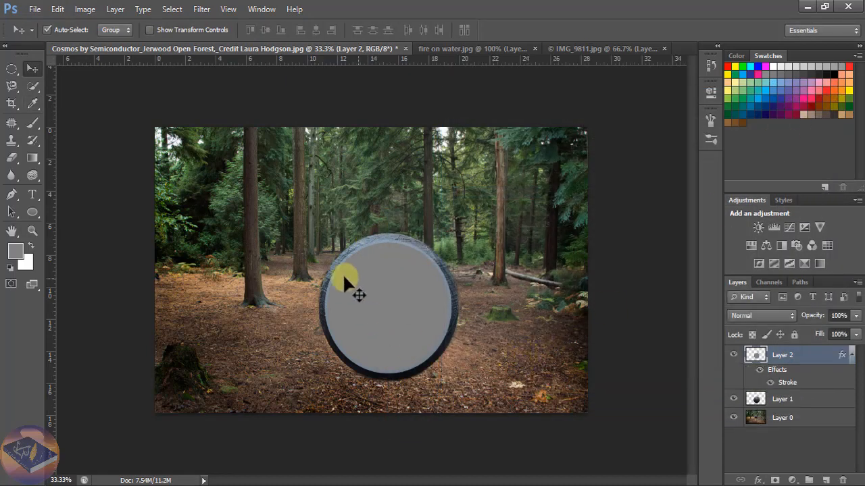
# - Add an Inner Shadow to the grey ellipse with 59% opacity, 19 px distance, 19% choke and 57 px size
pyautogui.click(115, 10)
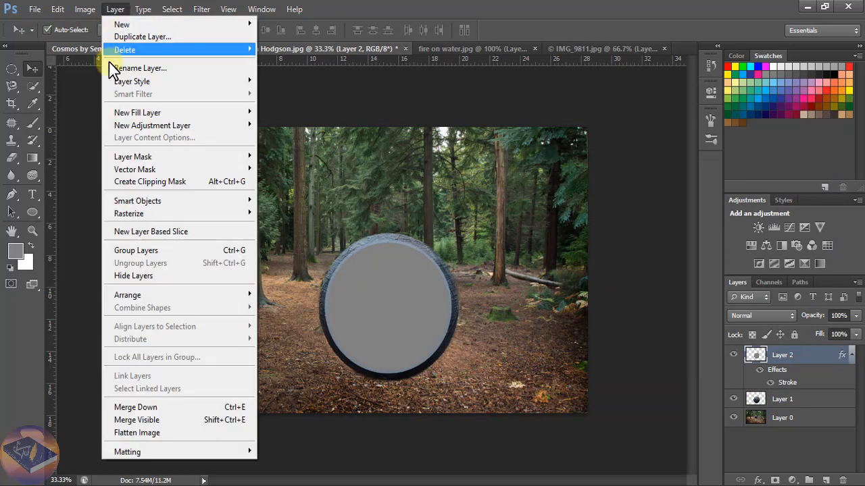
pyautogui.moveTo(125, 84)
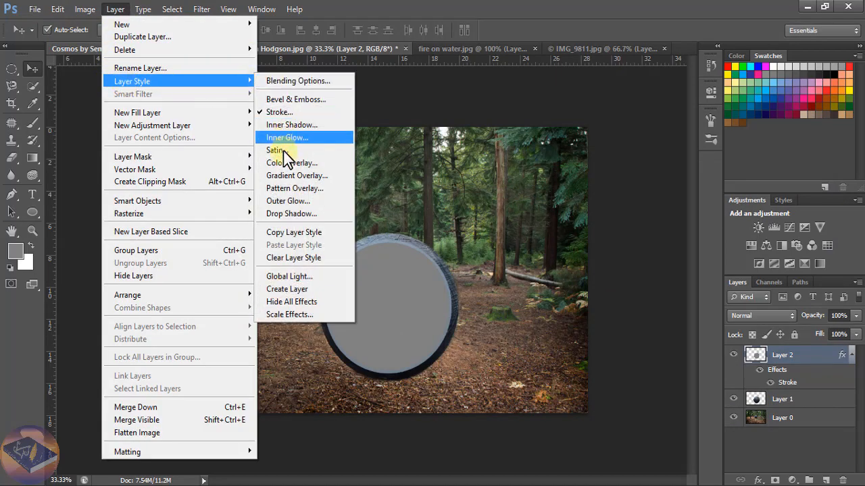
pyautogui.click(290, 127)
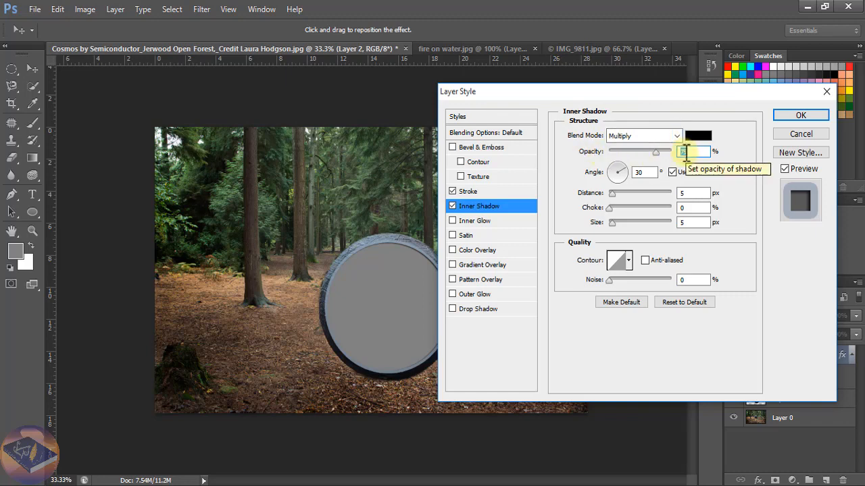
pyautogui.write('59')
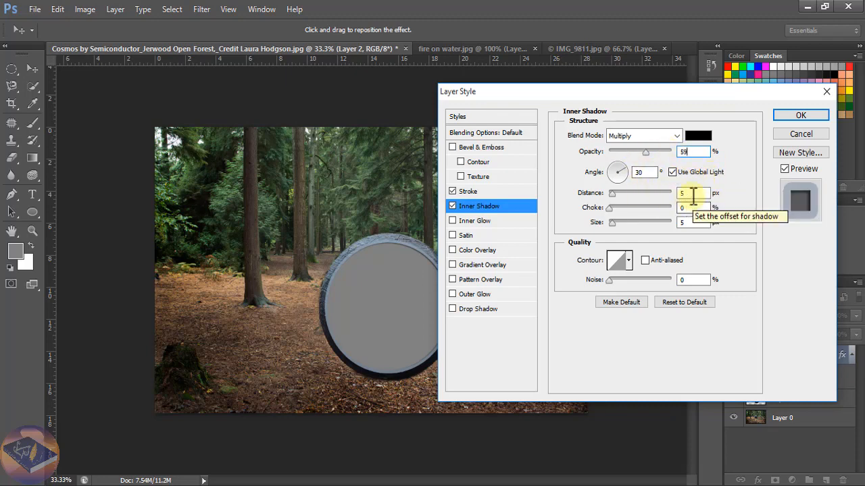
pyautogui.click(692, 193)
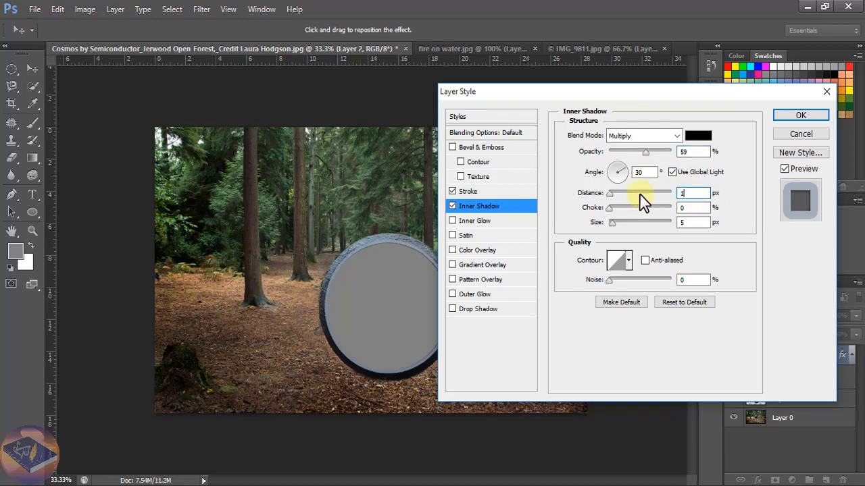
pyautogui.write('19')
pyautogui.click(684, 208)
pyautogui.write('1')
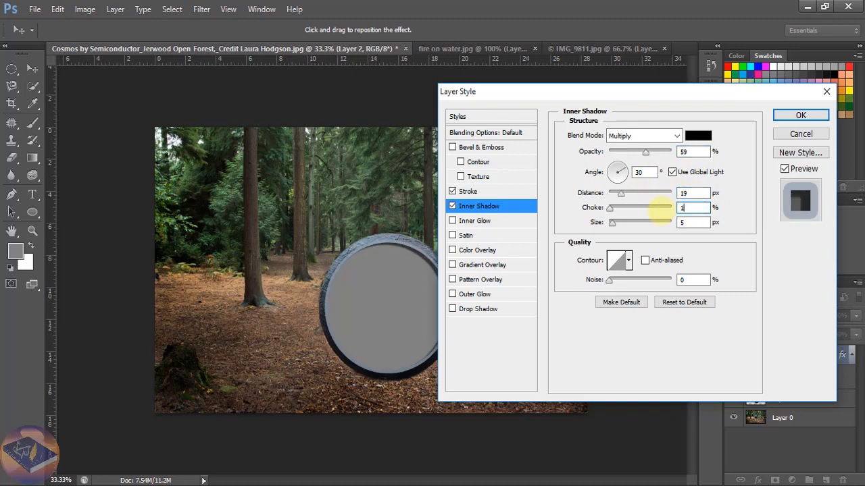
pyautogui.write('9')
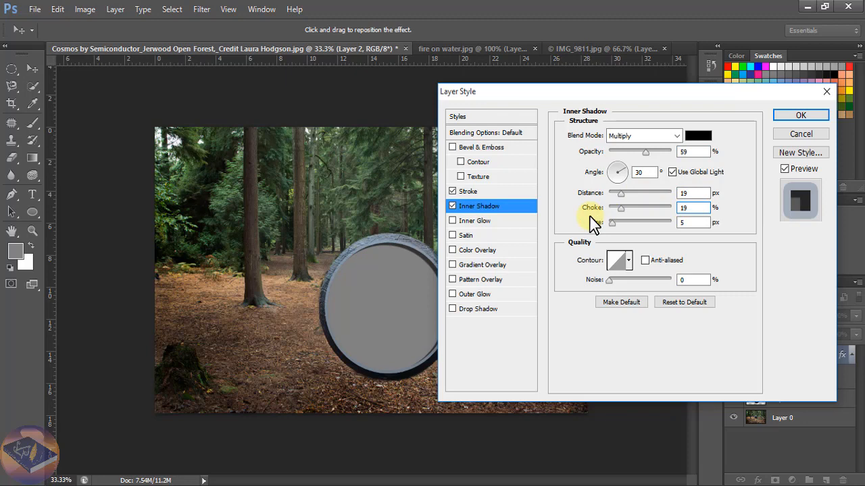
pyautogui.press('Tab')
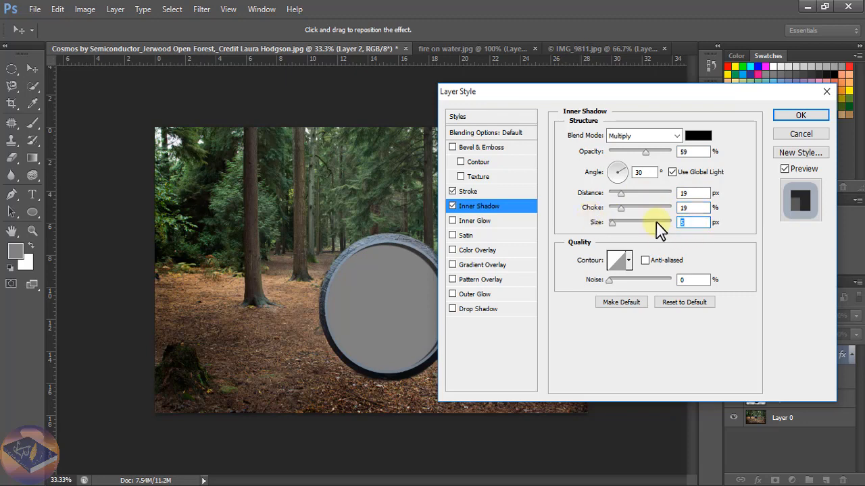
pyautogui.write('57')
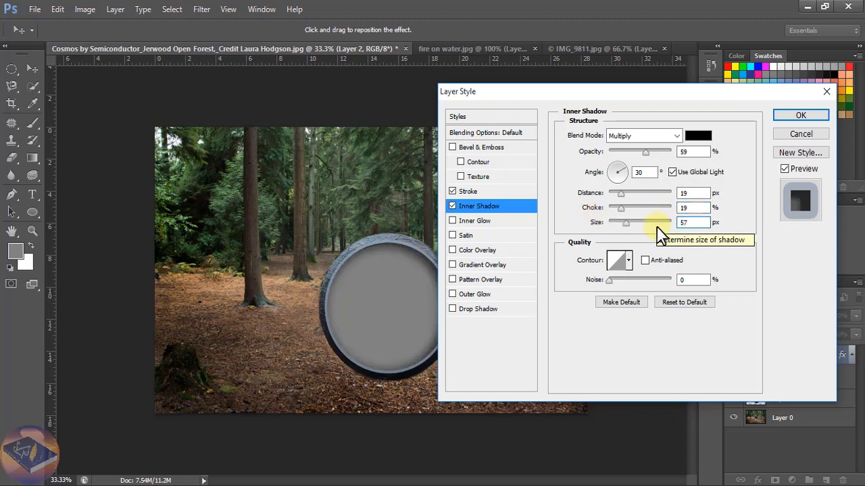
pyautogui.click(811, 116)
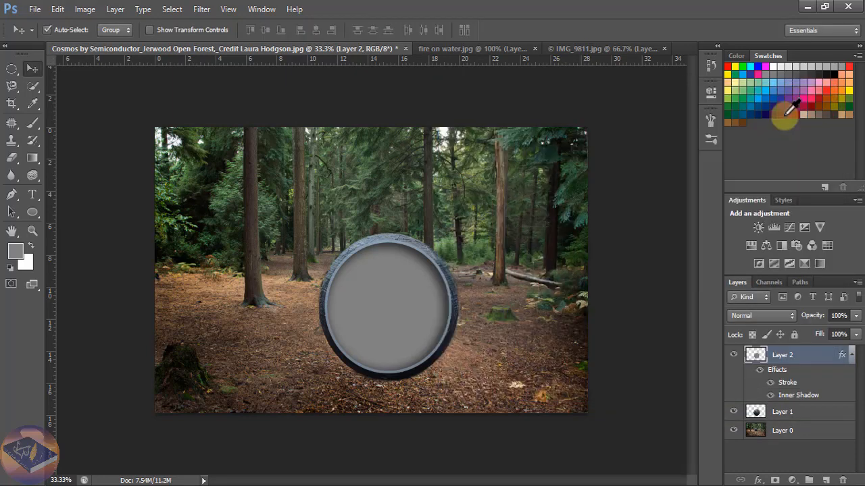
# - Copy the fire on water.jpg picture into the forest composite as a new layer, accepting the colour profile conversion
pyautogui.click(448, 48)
pyautogui.moveTo(370, 293); pyautogui.dragTo(322, 280)
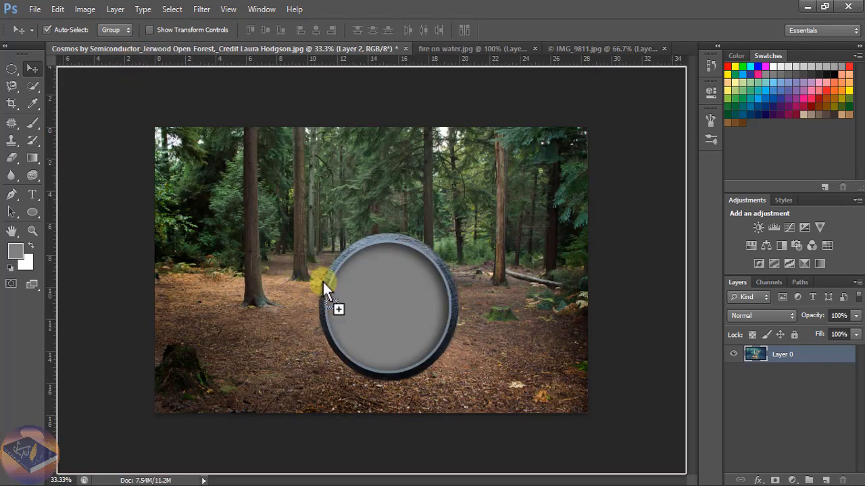
pyautogui.moveTo(375, 328); pyautogui.dragTo(375, 330)
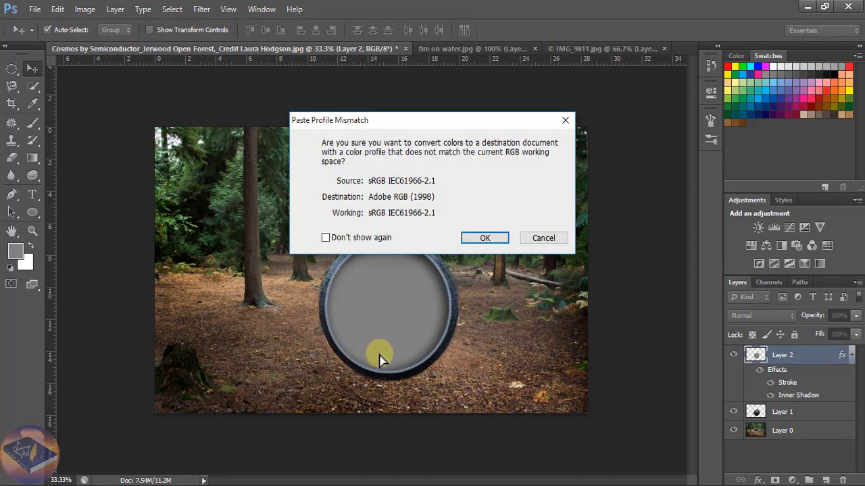
pyautogui.click(471, 242)
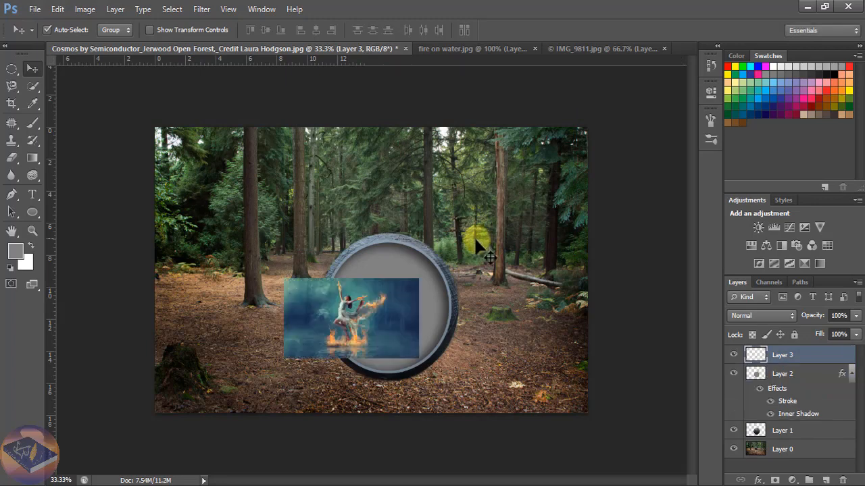
# - Move the fire dancer picture over the sphere and enlarge it until it covers the whole grey opening
pyautogui.moveTo(391, 331); pyautogui.dragTo(440, 314)
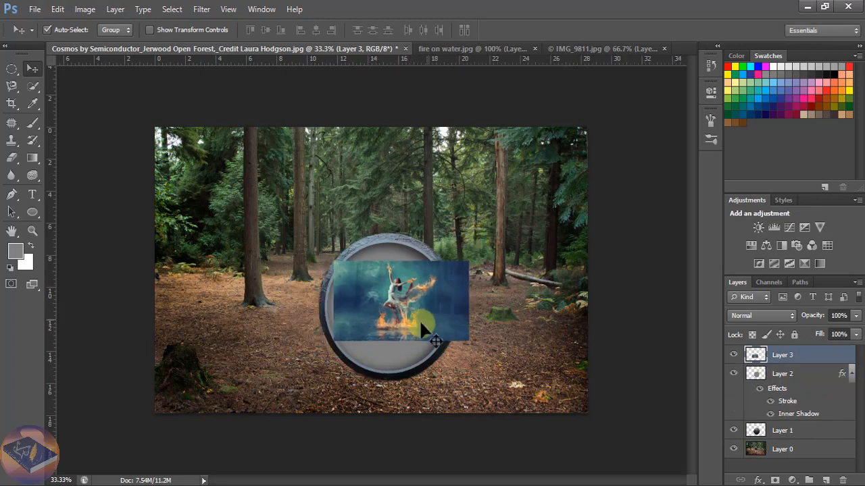
pyautogui.hotkey('ctrl', 't')
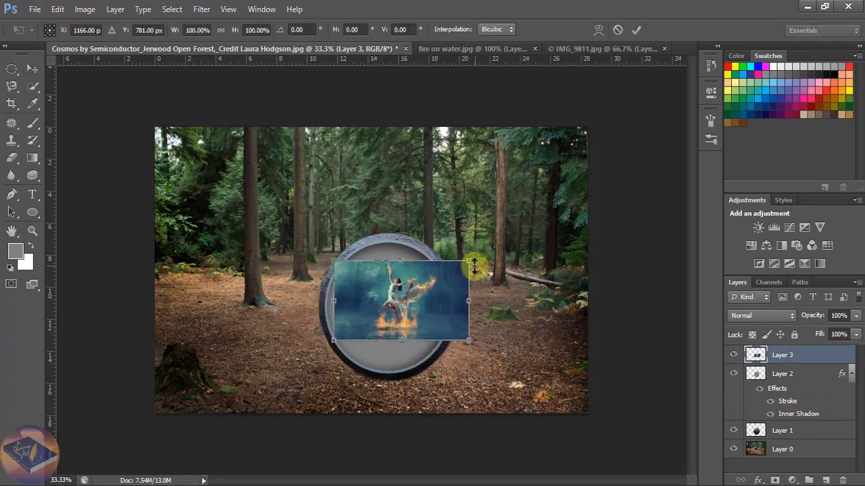
pyautogui.moveTo(452, 318)
pyautogui.mouseDown()
pyautogui.moveTo(452, 332)
pyautogui.moveTo(454, 322)
pyautogui.mouseUp()
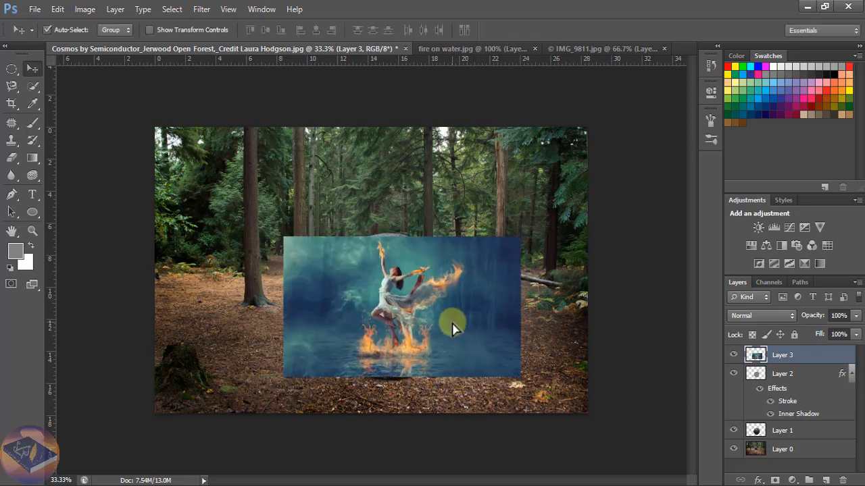
# - Clip the fire dancer layer to the grey ellipse and shift it to centre the dancer inside the opening
pyautogui.click(856, 282)
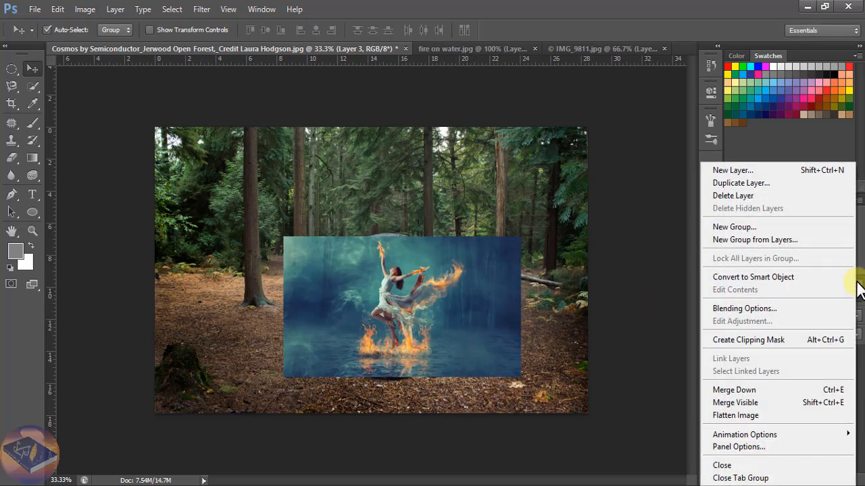
pyautogui.click(732, 341)
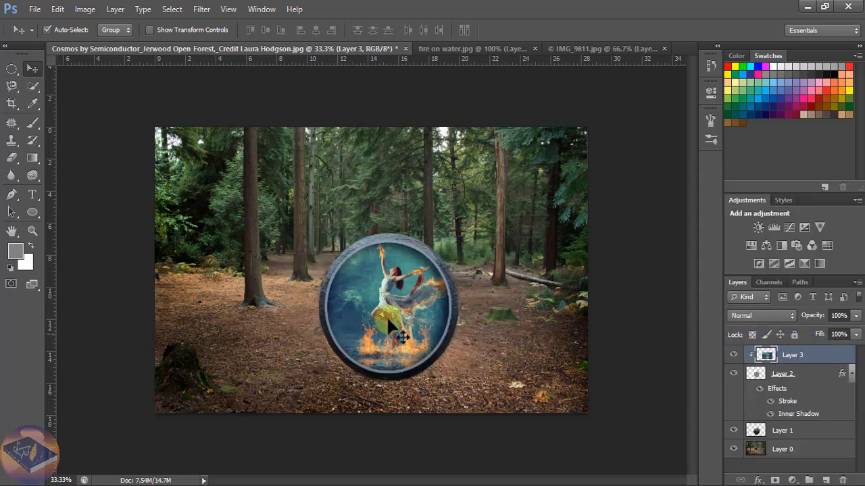
pyautogui.moveTo(398, 325); pyautogui.dragTo(393, 330)
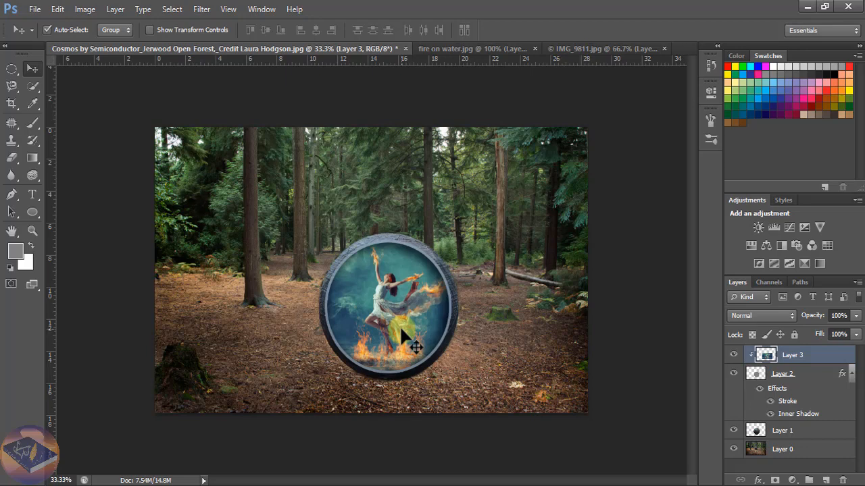
# - Copy the IMG_9811.jpg tree picture into the composite, accepting the profile conversion, and place it over the circular opening
pyautogui.click(595, 50)
pyautogui.moveTo(462, 304); pyautogui.dragTo(388, 338)
pyautogui.click(484, 238)
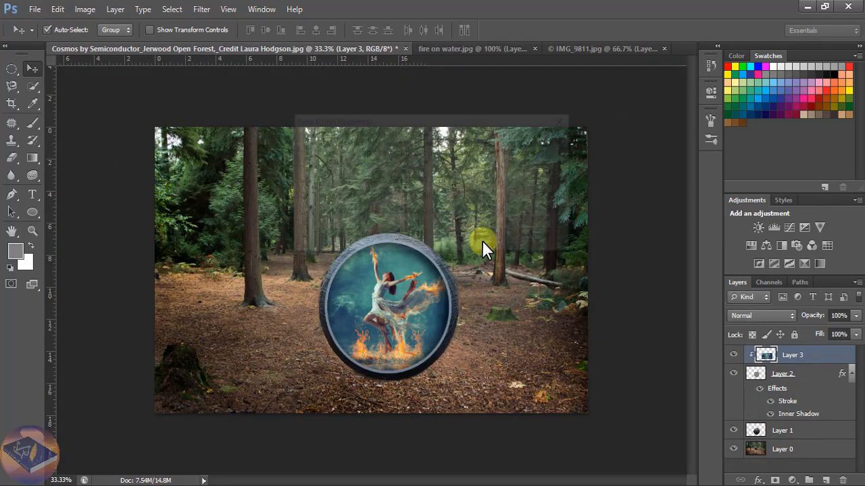
pyautogui.moveTo(432, 317)
pyautogui.mouseDown()
pyautogui.moveTo(397, 336)
pyautogui.moveTo(417, 321)
pyautogui.mouseUp()
# - Scale the glowing tree picture down slightly and position it so the tree is centred in the circular opening
pyautogui.hotkey('ctrl', 't')
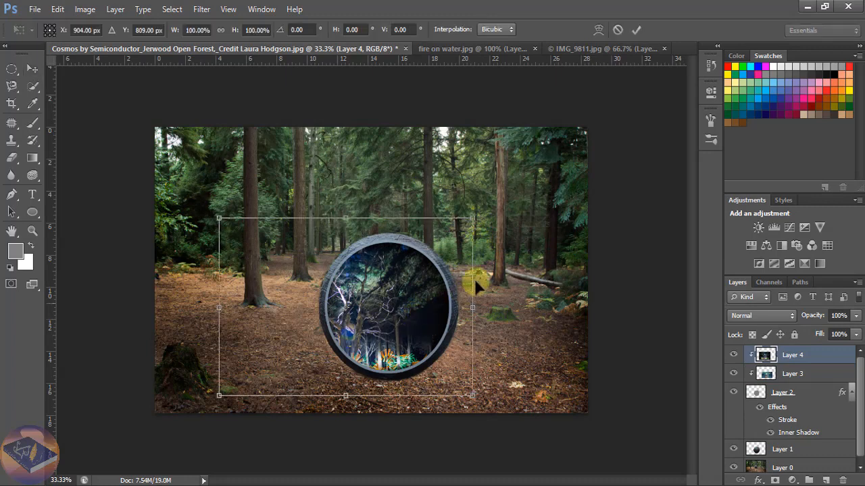
pyautogui.moveTo(488, 207); pyautogui.dragTo(462, 252)
pyautogui.moveTo(384, 252)
pyautogui.mouseDown()
pyautogui.moveTo(386, 223)
pyautogui.moveTo(383, 243)
pyautogui.mouseUp()
pyautogui.press('Return')
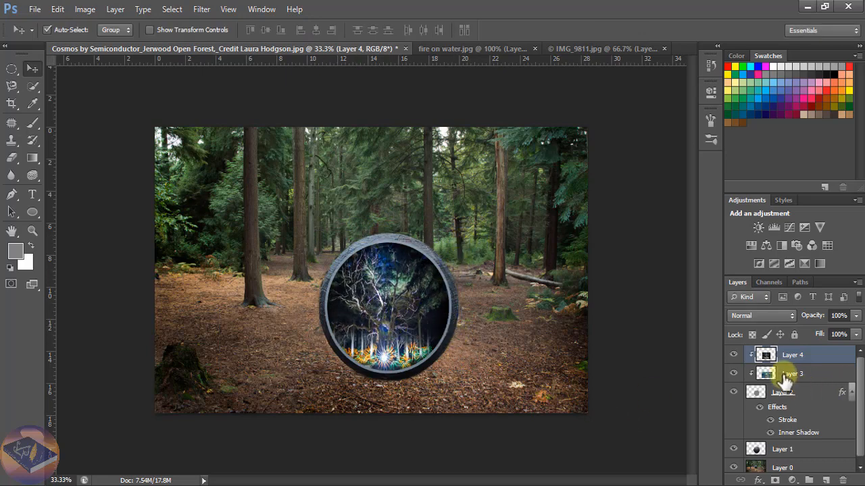
# - Place the fire dancer layer (Layer 3) above the tree layer (Layer 4) and set its blend mode to Lighter Color
pyautogui.moveTo(780, 371)
pyautogui.mouseDown()
pyautogui.moveTo(776, 348)
pyautogui.moveTo(766, 355)
pyautogui.mouseUp()
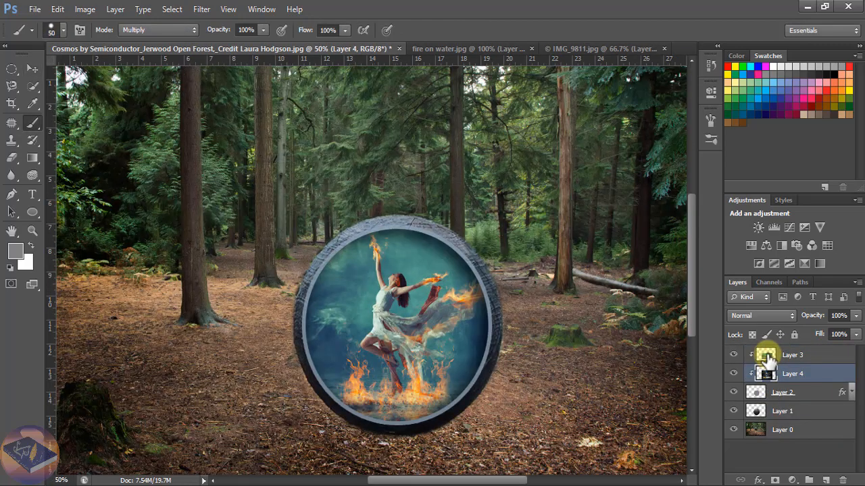
pyautogui.click(769, 362)
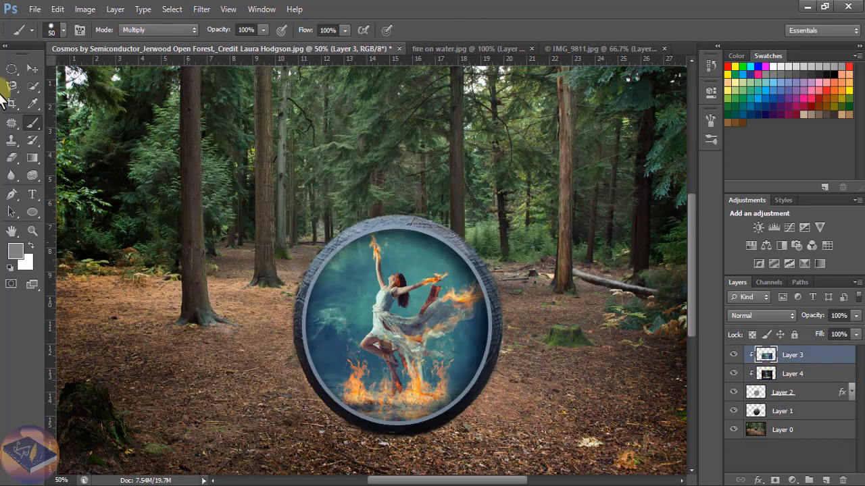
pyautogui.click(31, 70)
pyautogui.click(777, 315)
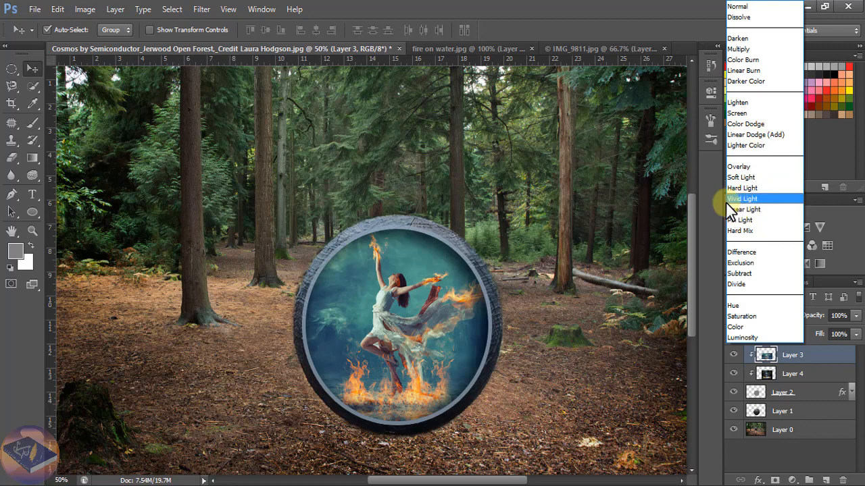
pyautogui.click(754, 156)
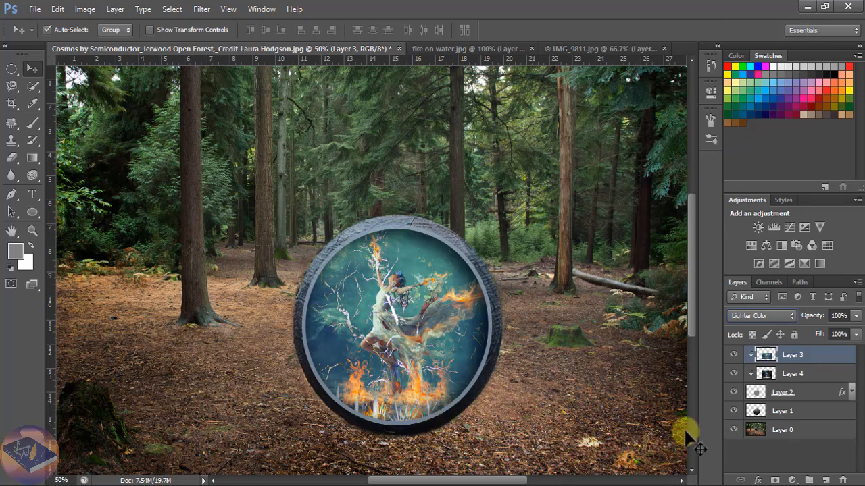
# - Scale the tree layer (Layer 4) up to about 115% around its centre
pyautogui.click(775, 375)
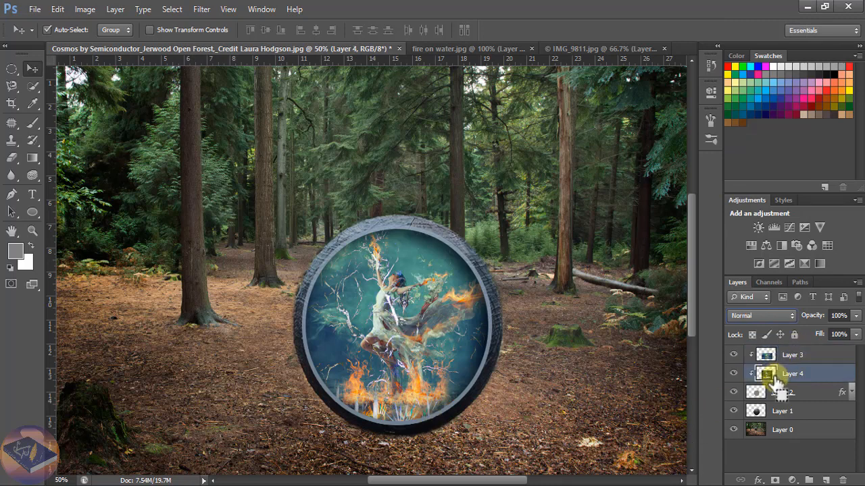
pyautogui.hotkey('ctrl', 't')
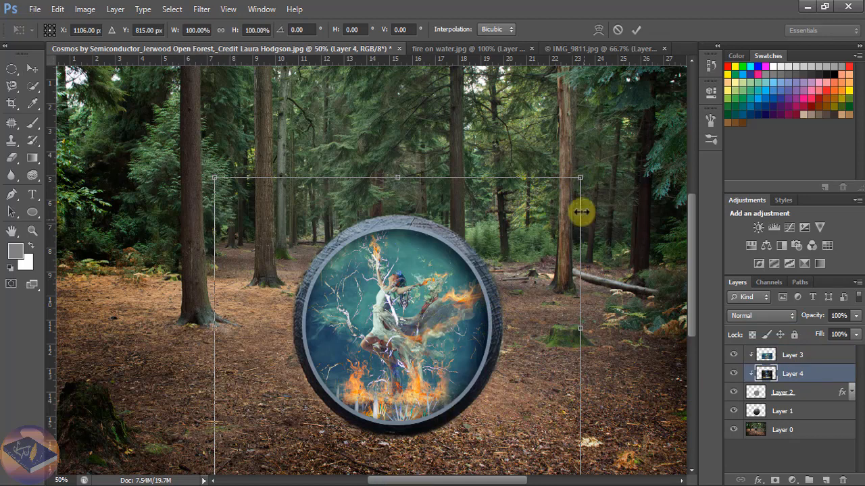
pyautogui.moveTo(581, 179); pyautogui.dragTo(607, 154)
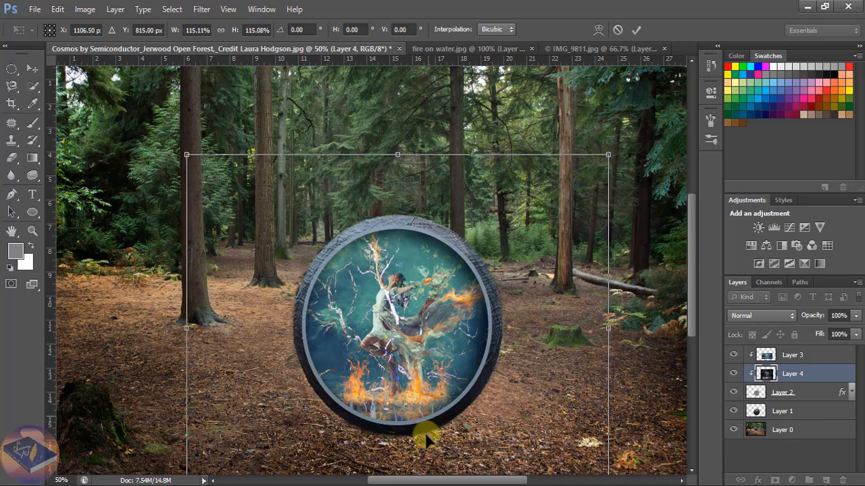
# - Nudge the enlarged tree up to a vertical position of about 803 px and slightly to the left behind the dancer
pyautogui.press('Down')
pyautogui.press('Down')
pyautogui.press('Down')
pyautogui.press('Down')
pyautogui.press('Down')
pyautogui.press('Down')
pyautogui.press('Down')
pyautogui.press('Down')
pyautogui.press('Down')
pyautogui.press('Down')
pyautogui.press('Down')
pyautogui.press('Down')
pyautogui.press('Down')
pyautogui.press('Down')
pyautogui.press('Down')
pyautogui.press('Down')
pyautogui.press('Down')
pyautogui.press('Down')
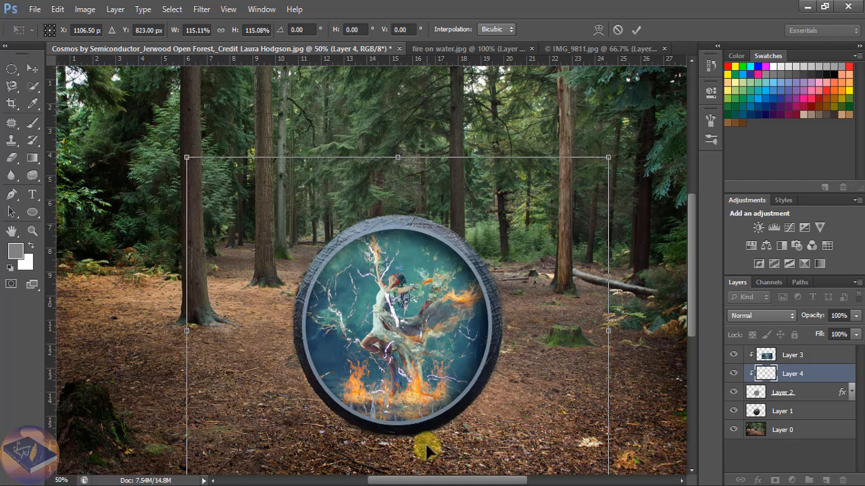
pyautogui.press('Up')
pyautogui.press('Up')
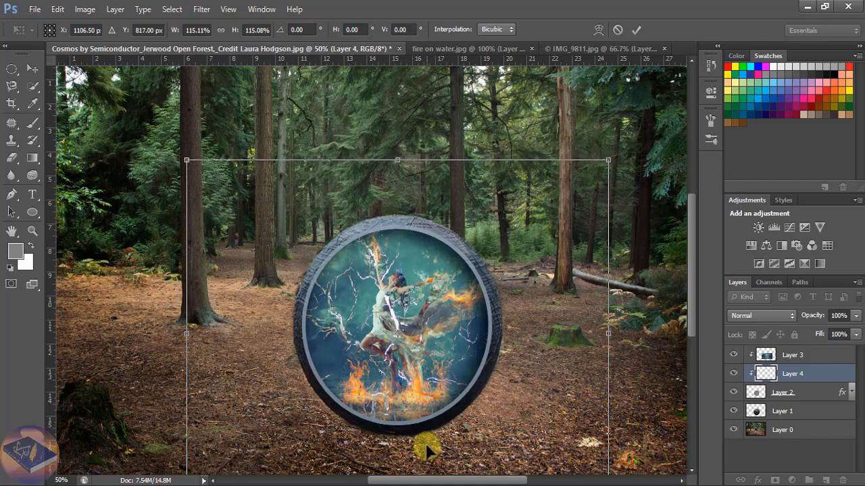
pyautogui.press('Up')
pyautogui.press('Up')
pyautogui.press('Up')
pyautogui.press('Up')
pyautogui.press('Up')
pyautogui.press('Up')
pyautogui.press('Up')
pyautogui.press('Up')
pyautogui.press('Up')
pyautogui.press('Up')
pyautogui.press('Up')
pyautogui.press('Up')
pyautogui.press('Up')
pyautogui.press('Up')
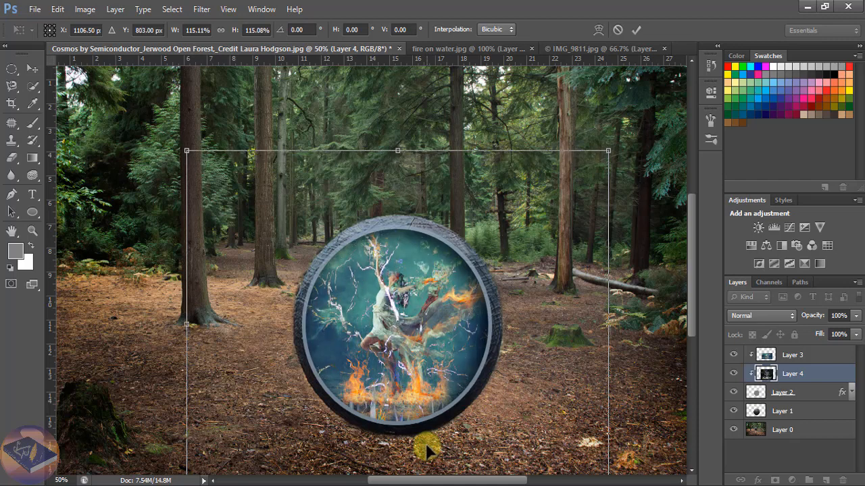
pyautogui.press('Left')
pyautogui.press('Left')
pyautogui.press('Left')
pyautogui.press('Left')
pyautogui.press('Left')
# - Shift the tree to the right so its trunk and branches spread beside the dancer, and apply the transformation
pyautogui.moveTo(389, 350); pyautogui.dragTo(420, 351)
pyautogui.click(493, 463)
pyautogui.moveTo(427, 152); pyautogui.dragTo(422, 163)
pyautogui.moveTo(432, 304); pyautogui.dragTo(423, 306)
pyautogui.press('space')
pyautogui.moveTo(523, 381); pyautogui.dragTo(522, 392)
pyautogui.moveTo(437, 410); pyautogui.dragTo(437, 413)
pyautogui.press('Return')
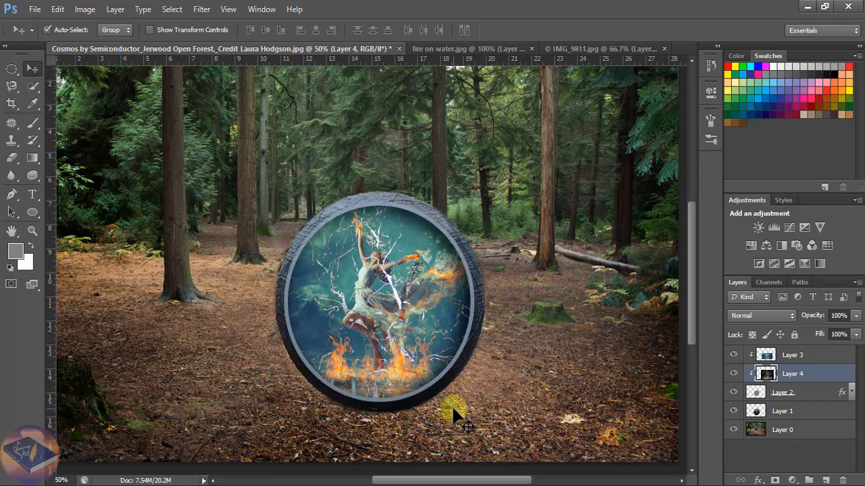
pyautogui.hotkey('ctrl', '-')
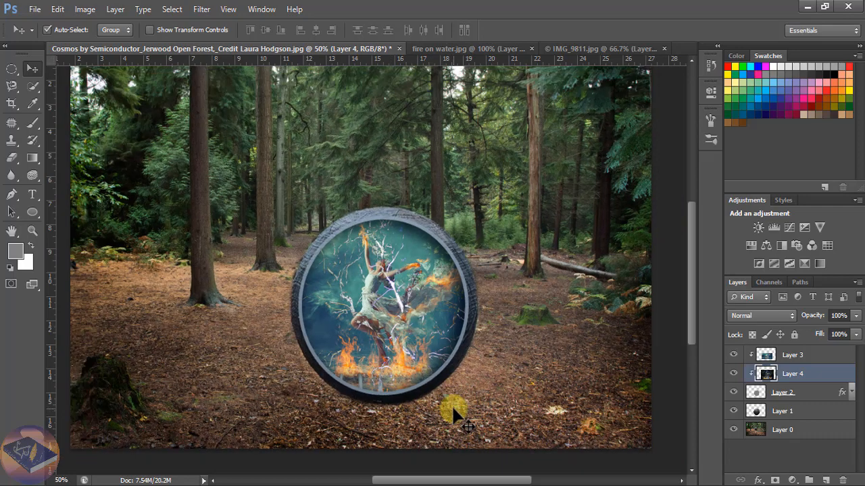
pyautogui.hotkey('ctrl', '-')
pyautogui.hotkey('ctrl', '-')
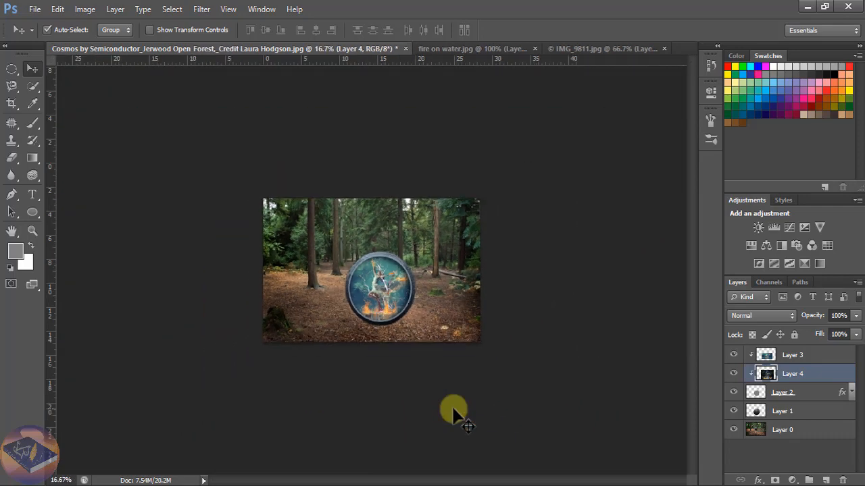
pyautogui.hotkey('ctrl', '+')
pyautogui.hotkey('ctrl', '+')
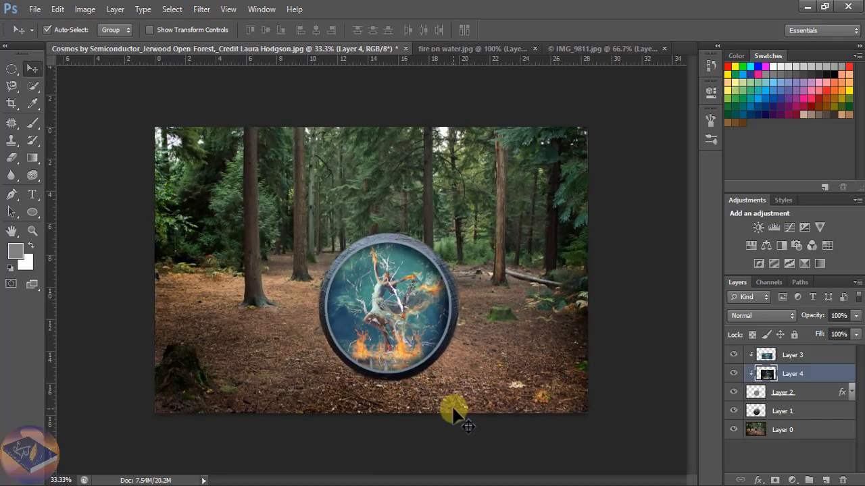